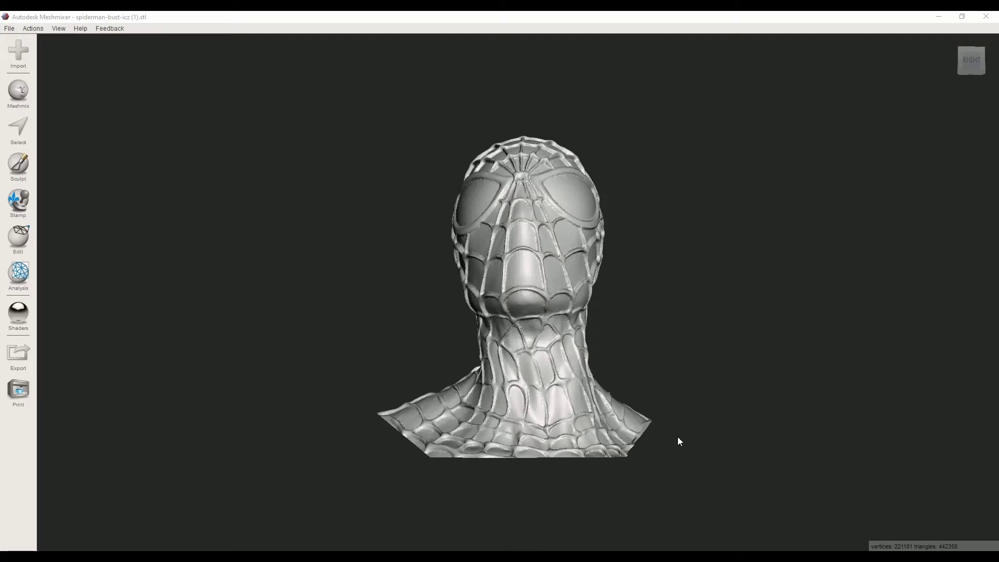
Step: Hollow the bust with a 2 mm offset and inspect the translucent shell from several angles
right_drag(707, 431, 540, 385)
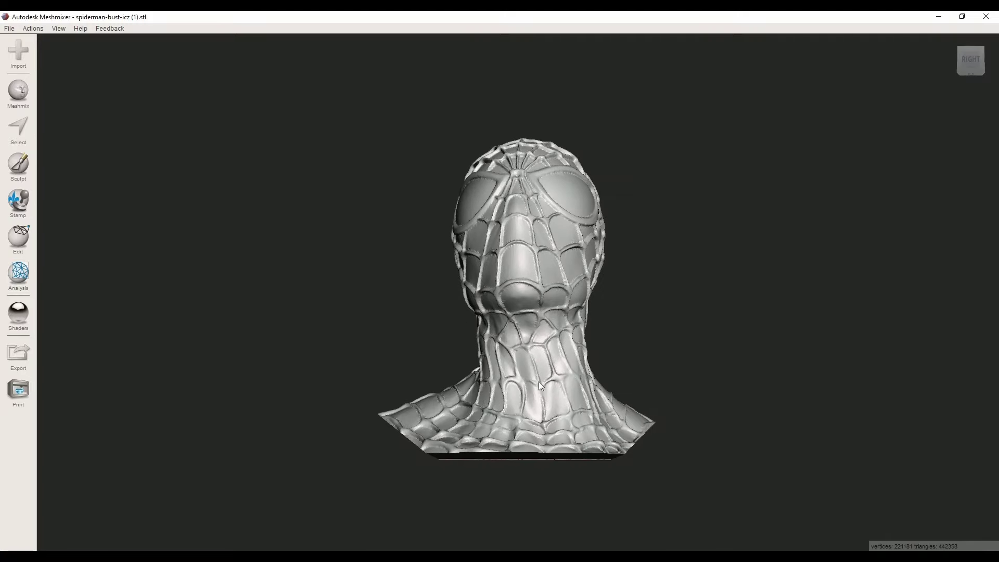
right_drag(565, 441, 662, 370)
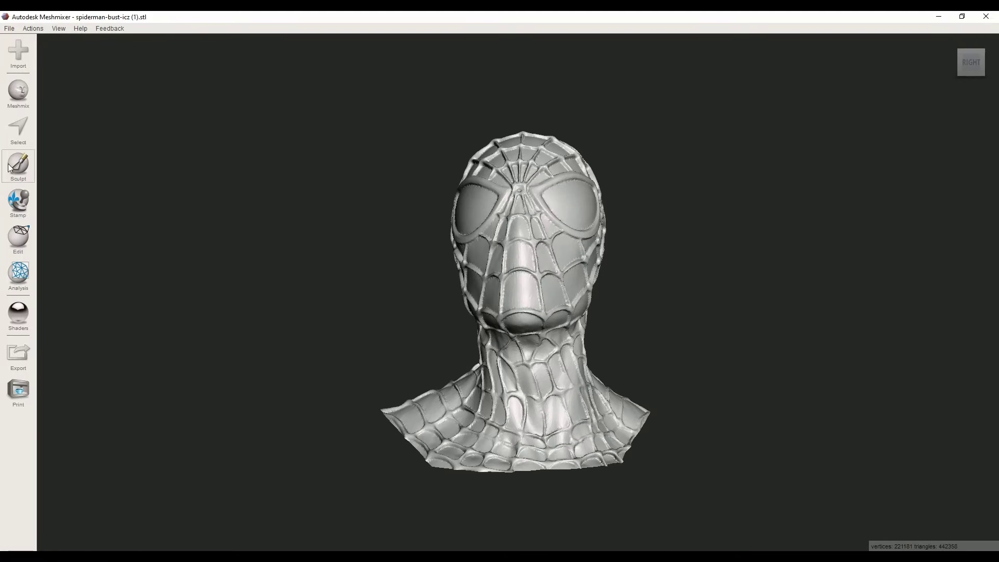
click(26, 236)
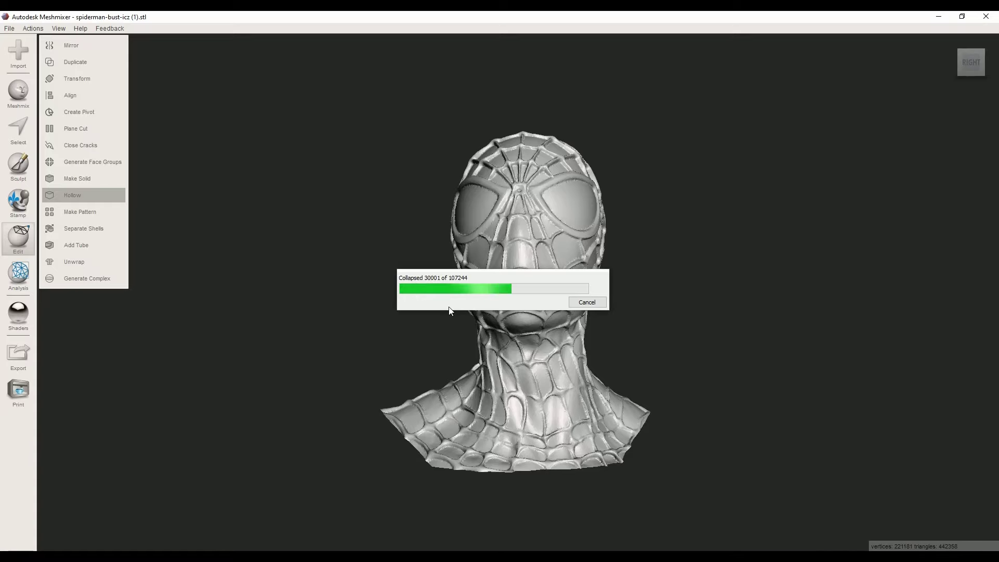
right_drag(476, 310, 421, 265)
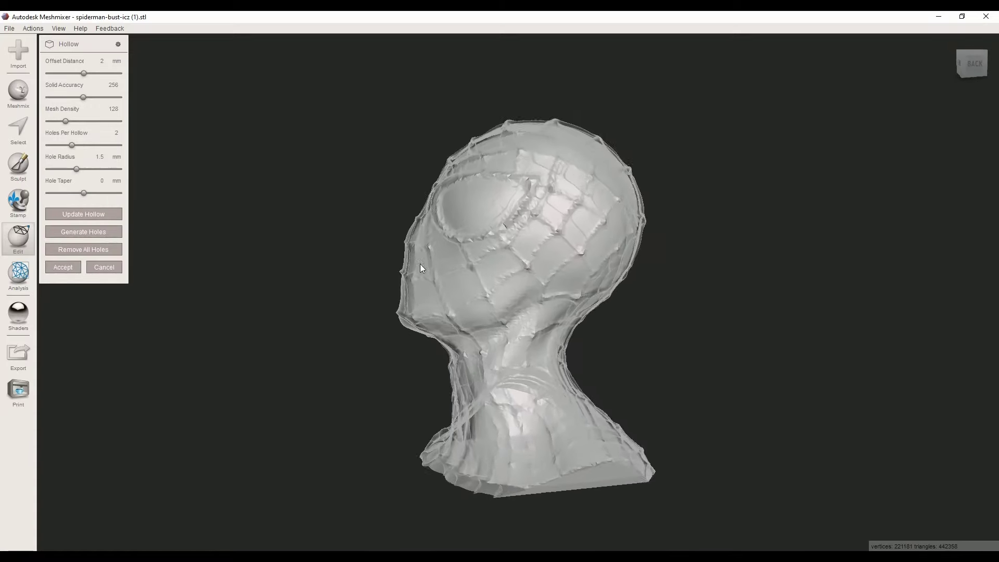
scroll(422, 267, up, 6)
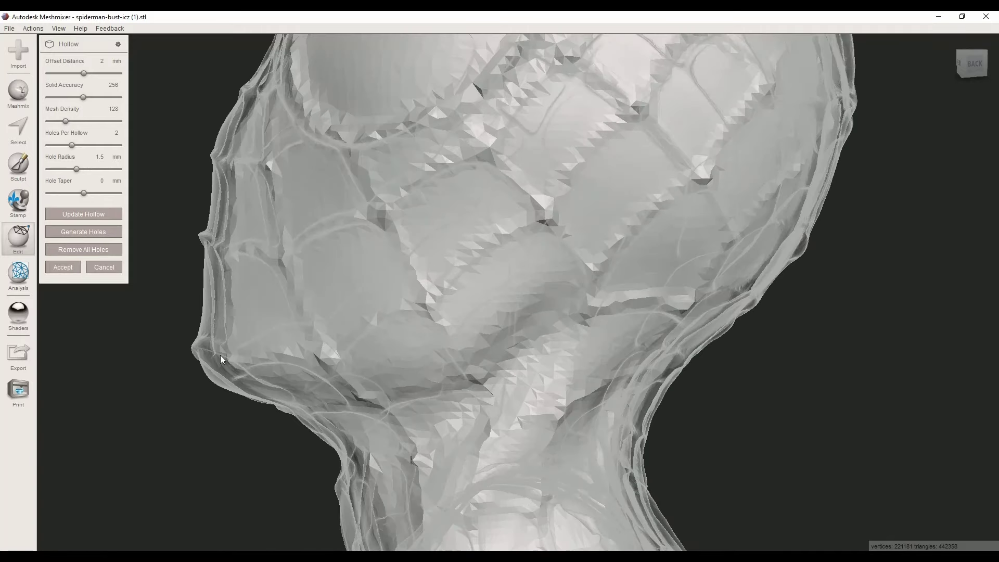
scroll(651, 320, down, 6)
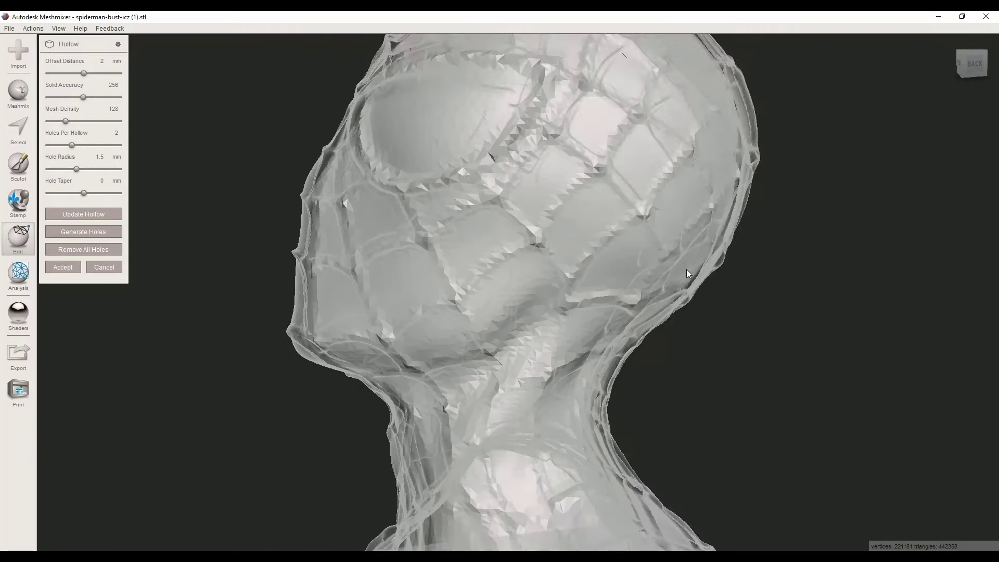
right_drag(688, 267, 629, 221)
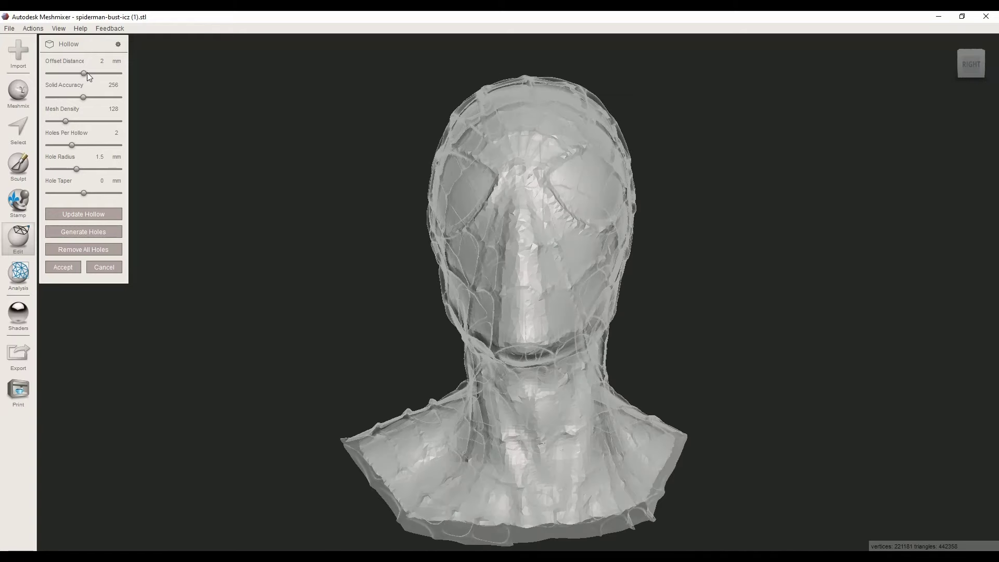
Step: Recompute the hollow with a 1 mm offset distance and inspect the thinner shell
click(100, 61)
text(1)
key(Return)
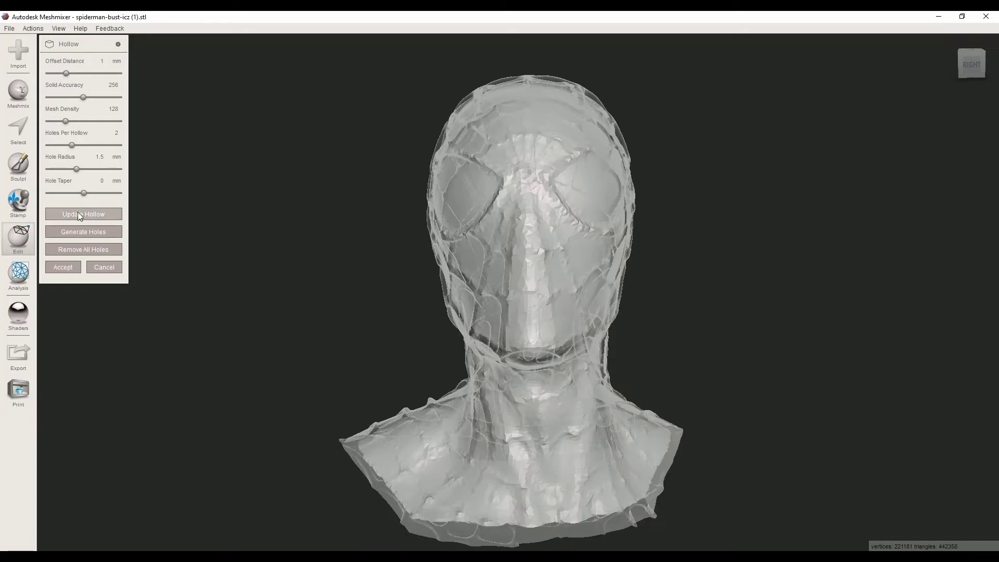
click(85, 214)
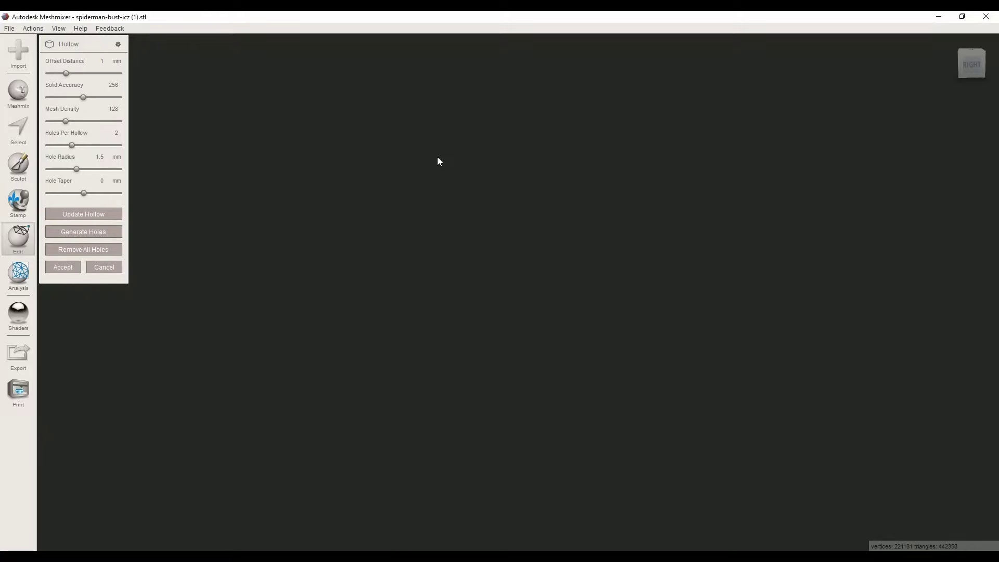
right_drag(431, 166, 473, 167)
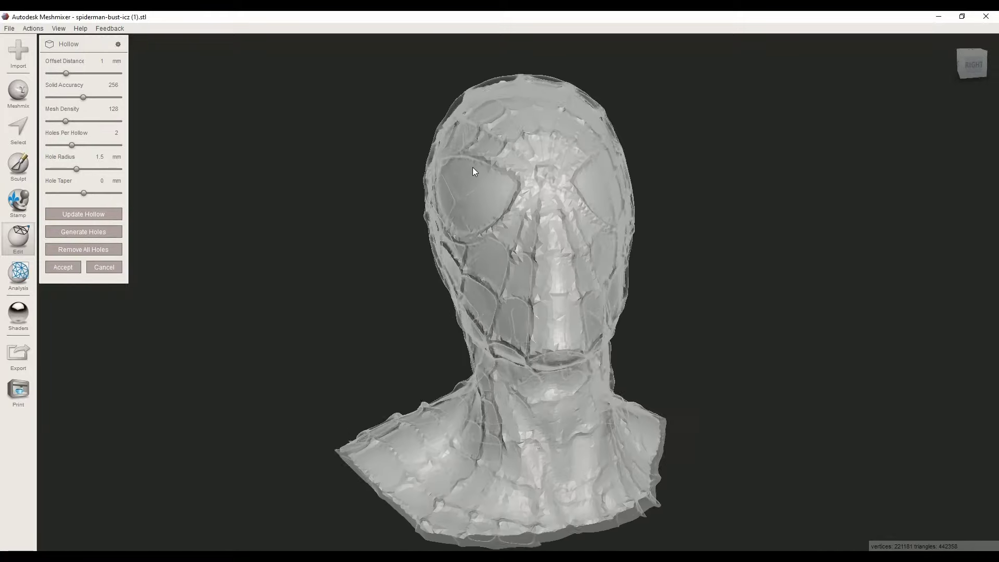
scroll(442, 111, up, 5)
right_drag(441, 109, 406, 234)
scroll(351, 263, up, 5)
scroll(526, 254, down, 5)
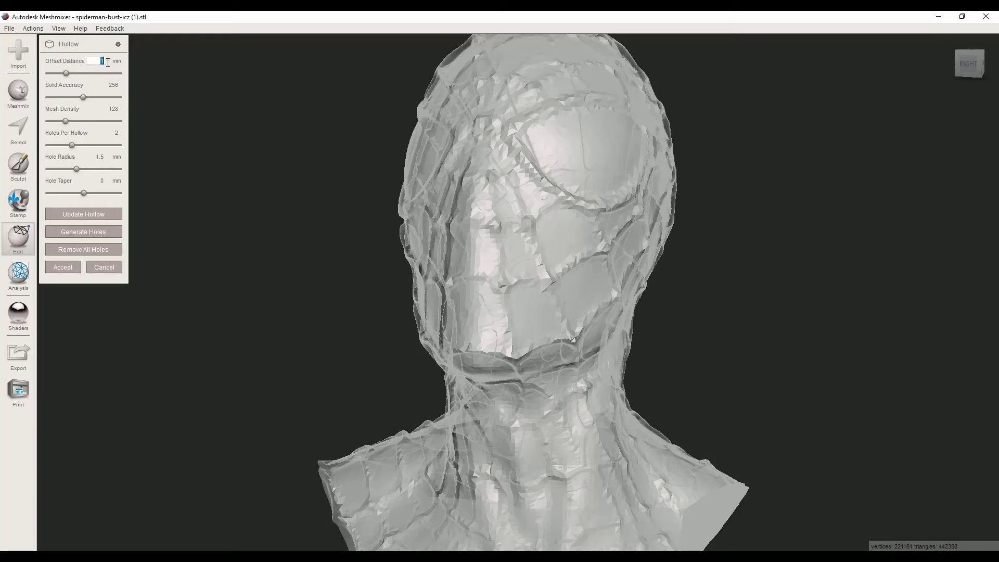
Step: Apply a 1.5 mm offset with Solid Accuracy 241, then view the base from below
key(Return)
drag(80, 98, 84, 100)
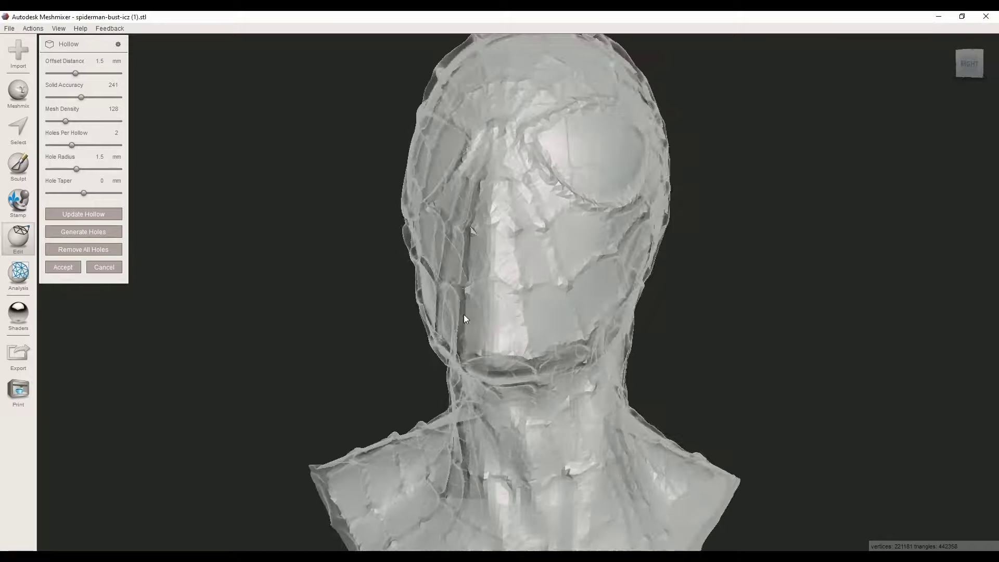
right_drag(464, 314, 328, 339)
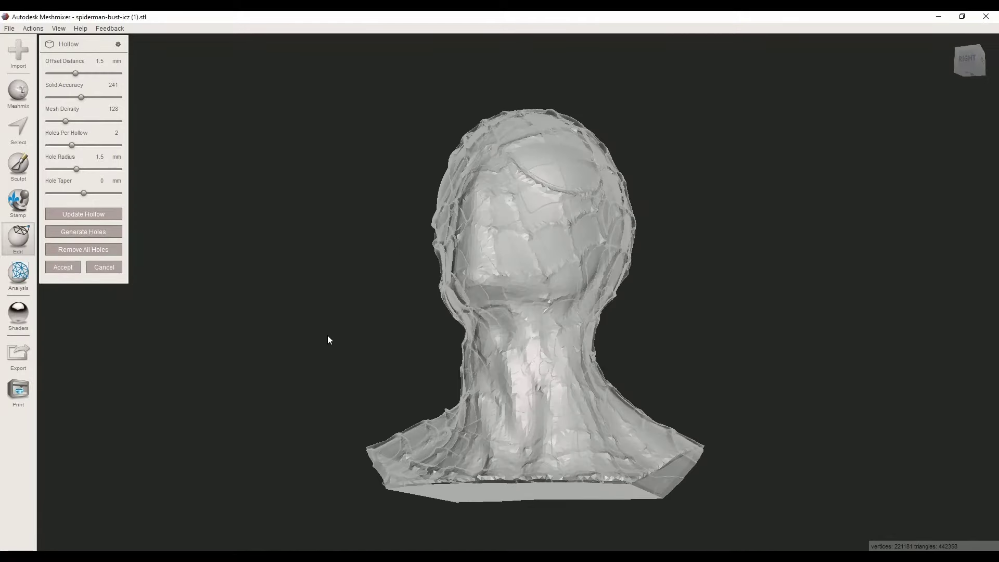
right_drag(471, 347, 535, 442)
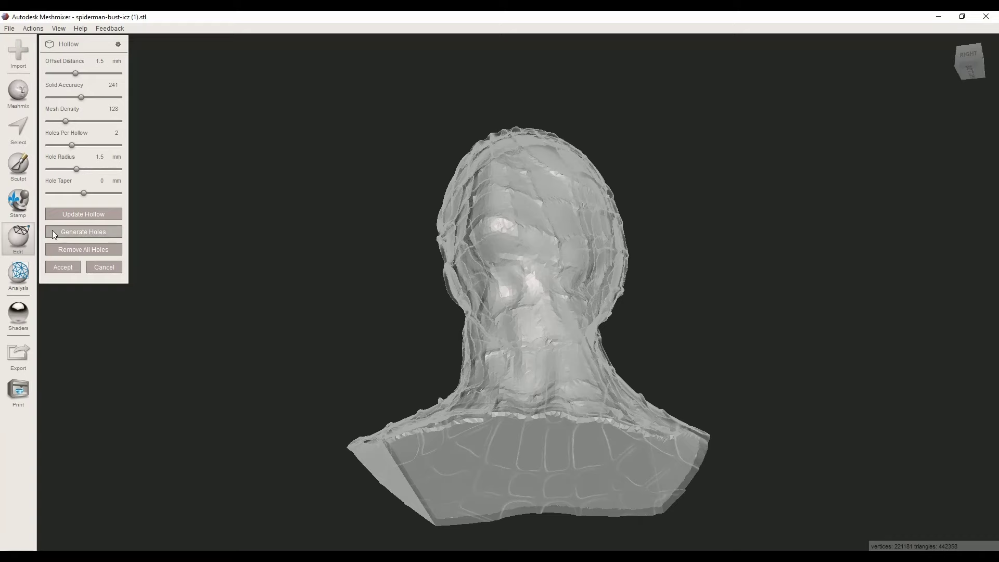
Step: Generate drain holes in the base with Holes Per Hollow set to 3
click(83, 233)
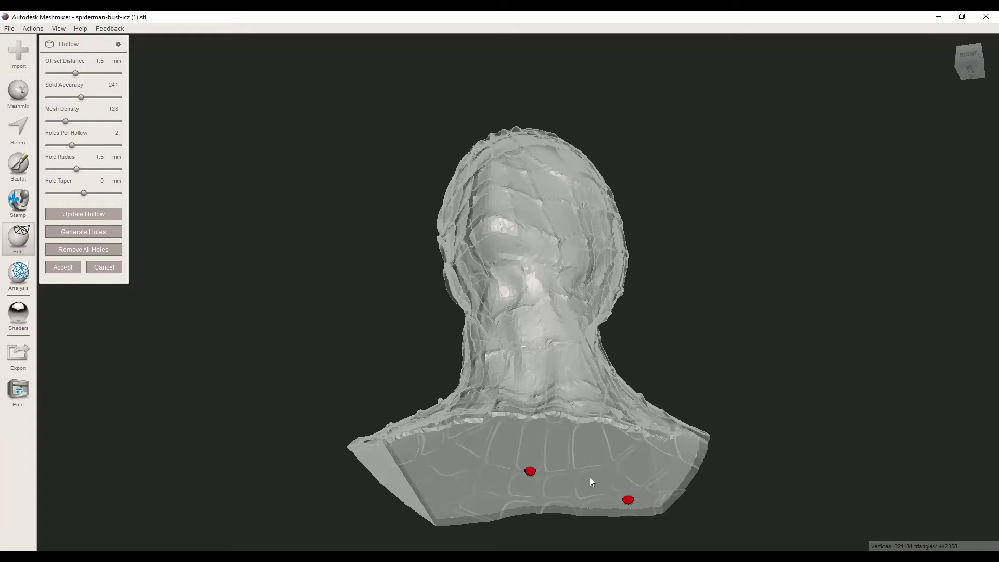
click(117, 134)
click(112, 133)
key(Return)
click(86, 234)
Step: Spread the three drain holes apart across the base
drag(531, 471, 567, 444)
drag(628, 501, 519, 472)
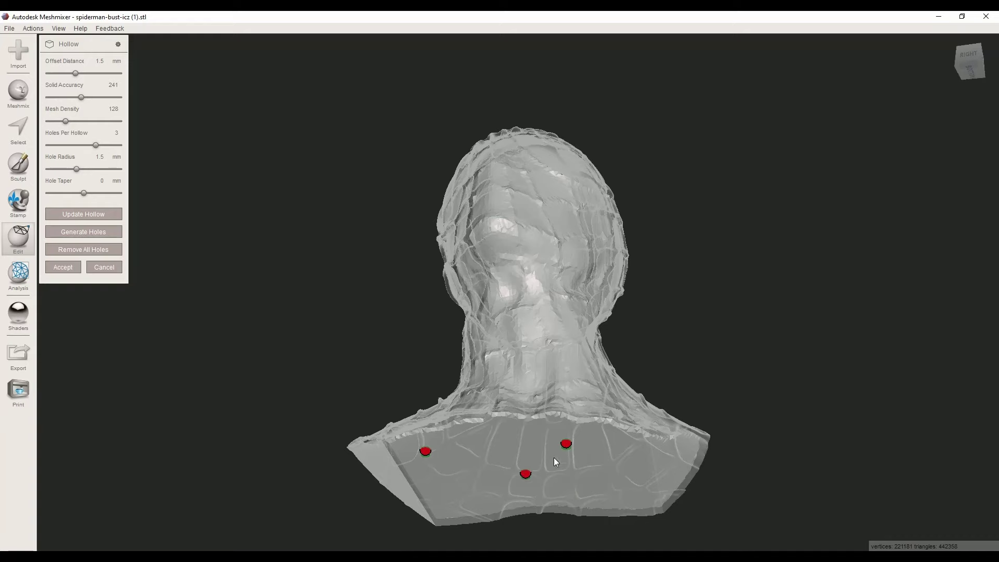
drag(570, 448, 617, 466)
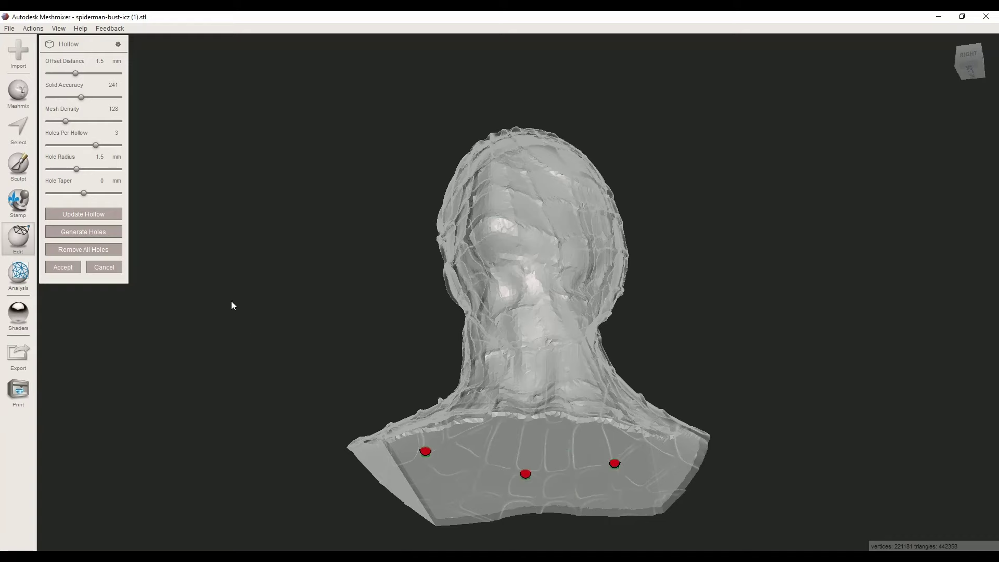
click(95, 157)
Step: Set the drain hole radius to 7 mm
drag(105, 156, 82, 160)
text(5)
key(Return)
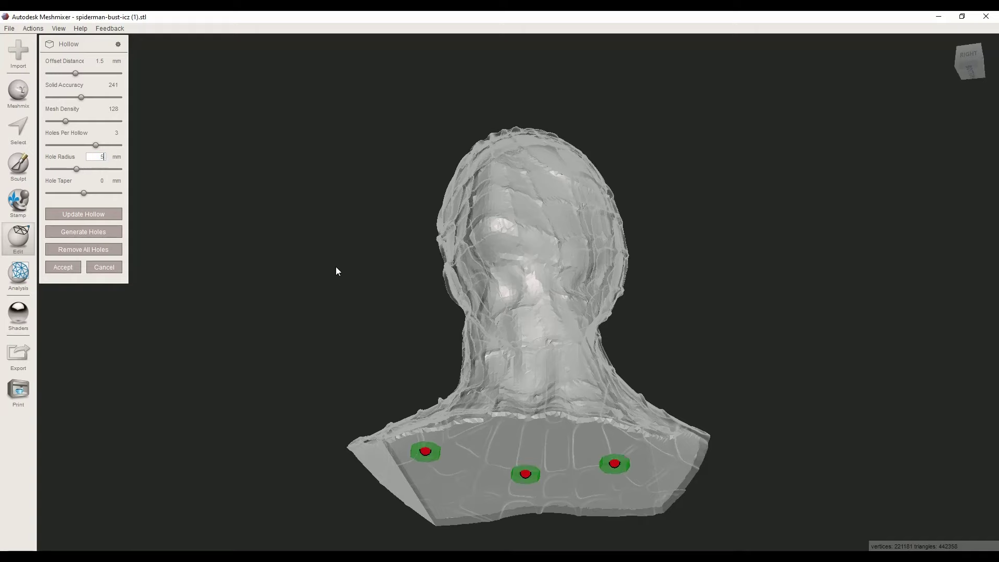
right_drag(338, 314, 385, 339)
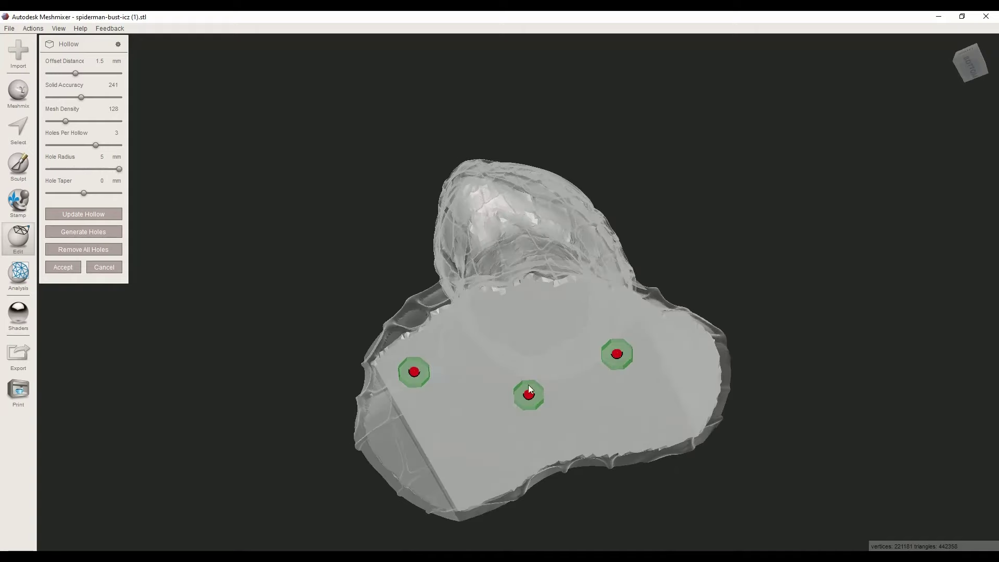
right_drag(147, 204, 121, 163)
click(99, 157)
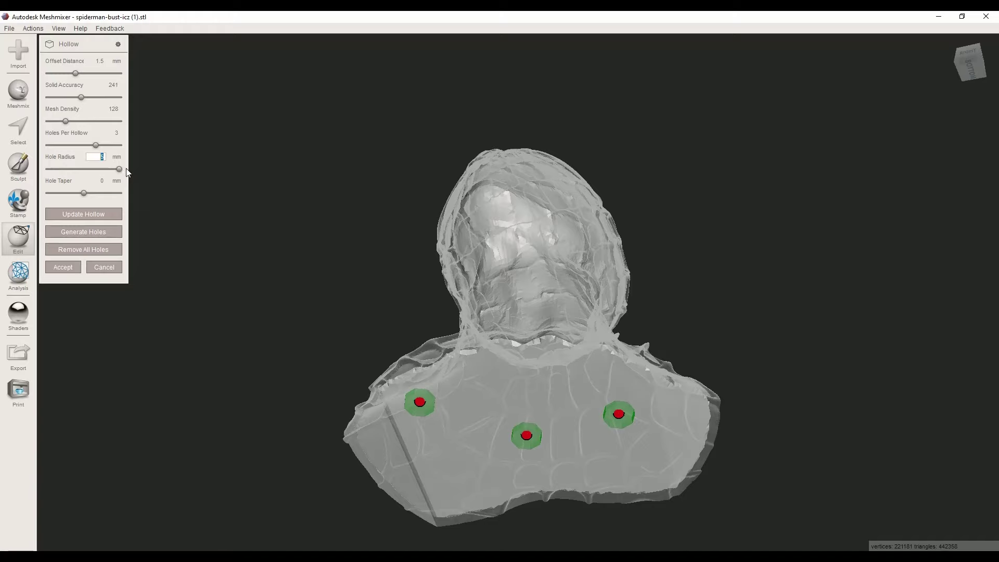
key(Return)
right_drag(393, 306, 411, 333)
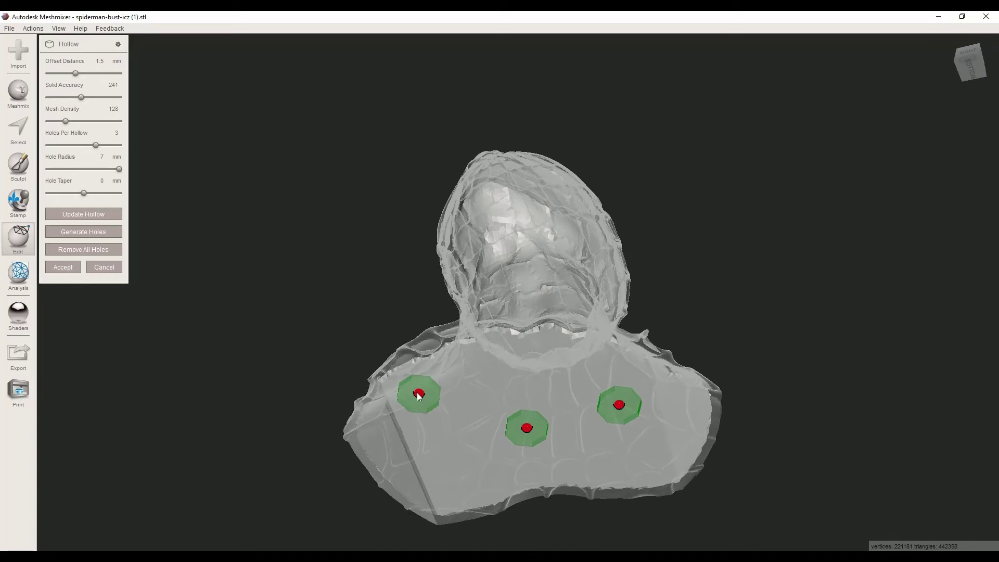
Step: Reposition the three drain holes apart across the base's underside
mouse_move(419, 393)
mouse_down()
mouse_move(446, 409)
mouse_move(515, 384)
mouse_up()
drag(526, 427, 458, 443)
mouse_move(460, 448)
right_down()
mouse_move(473, 414)
mouse_move(520, 430)
right_up()
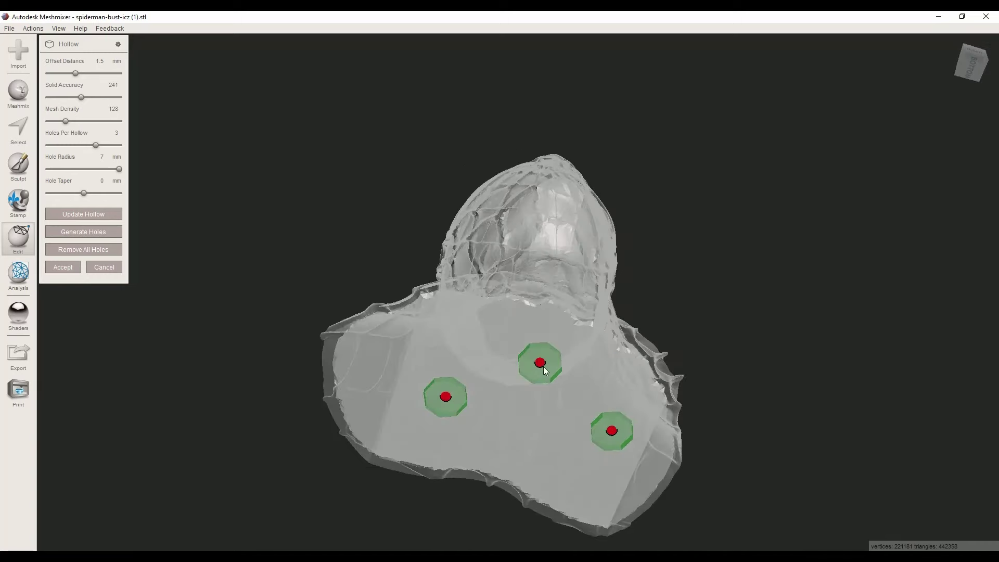
drag(540, 364, 546, 373)
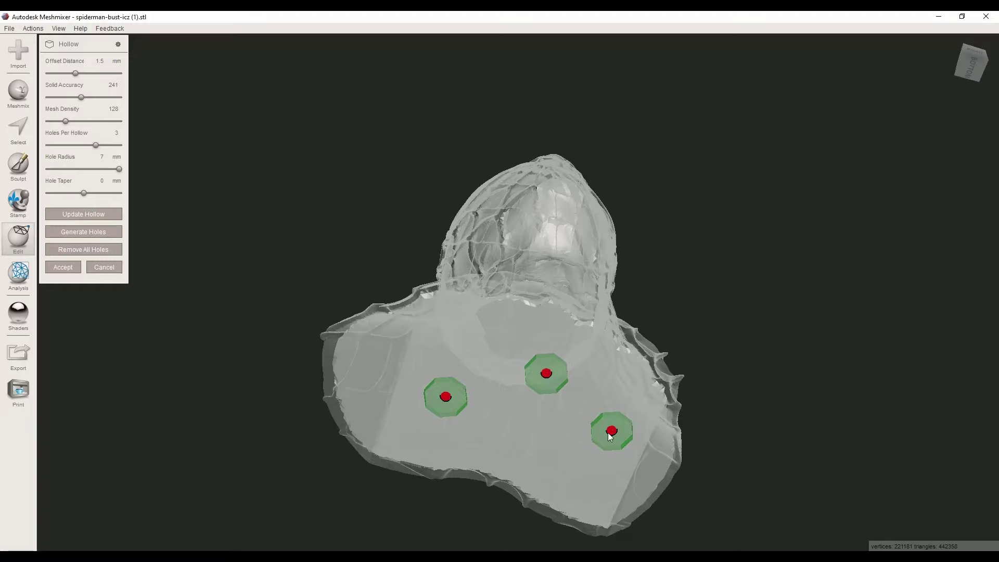
drag(613, 437, 595, 464)
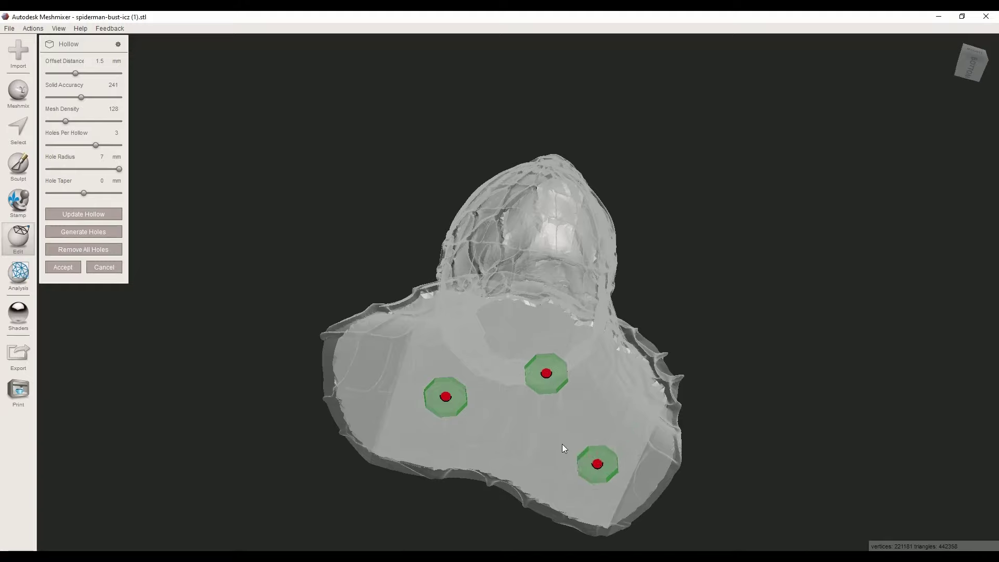
mouse_move(561, 448)
right_down()
mouse_move(484, 466)
mouse_move(378, 521)
mouse_move(359, 494)
right_up()
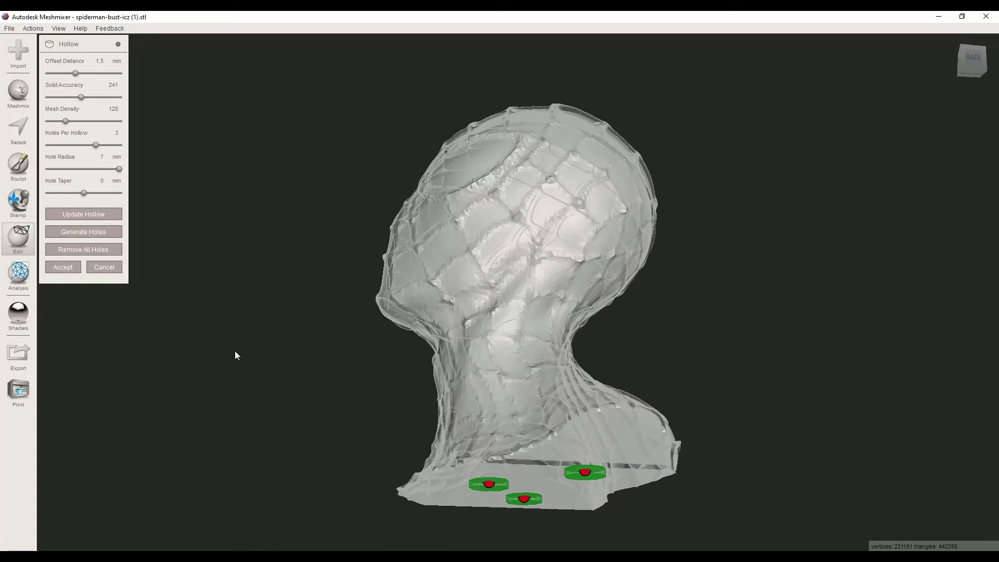
click(99, 181)
Step: Set the hole taper to 2 mm and inspect the tapered holes underneath
text(2)
key(Return)
right_drag(358, 389, 471, 484)
scroll(471, 481, down, 5)
right_drag(491, 394, 446, 493)
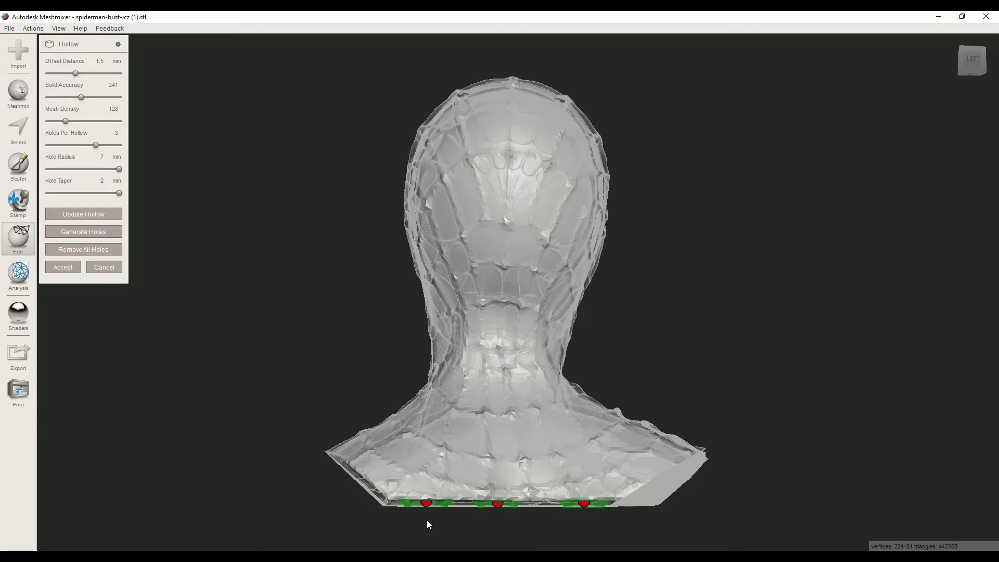
right_drag(426, 520, 420, 499)
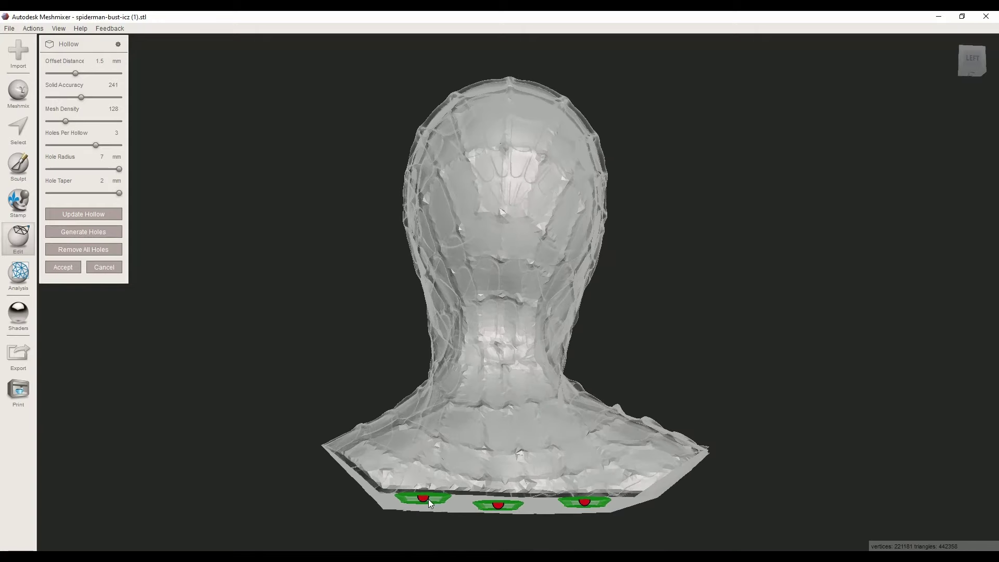
Step: Change the hole taper to 4 mm and finish the hollow, checking the base holes
click(96, 181)
text(5)
mouse_move(274, 281)
right_down()
mouse_move(263, 227)
mouse_move(279, 274)
mouse_move(271, 262)
right_up()
click(98, 180)
drag(100, 181, 107, 183)
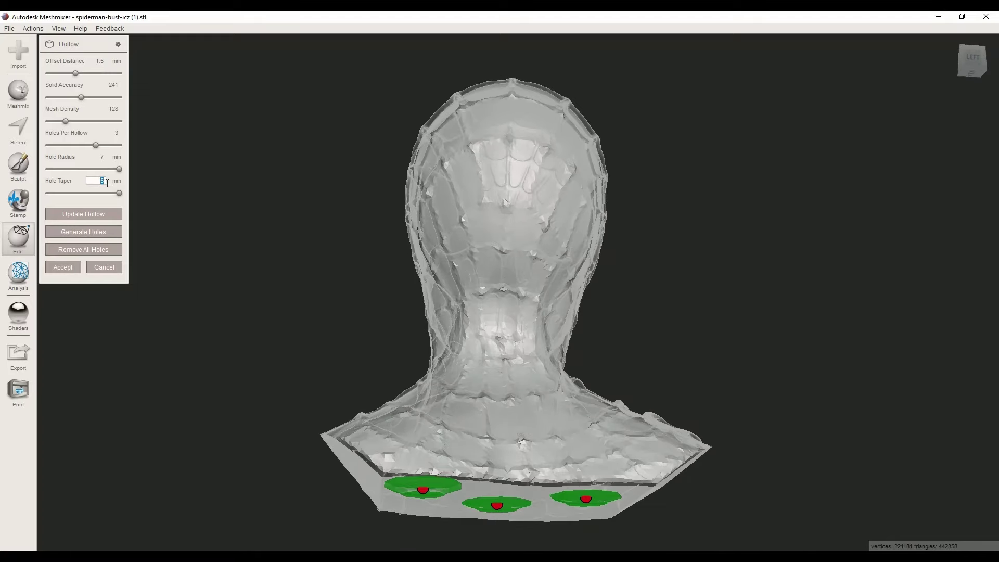
right_drag(236, 245, 519, 248)
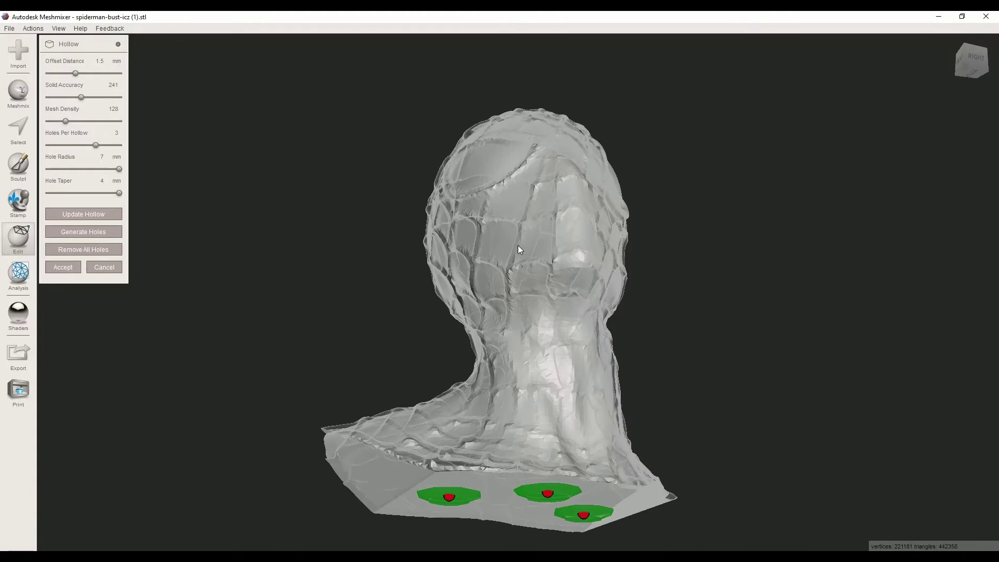
right_drag(392, 249, 291, 257)
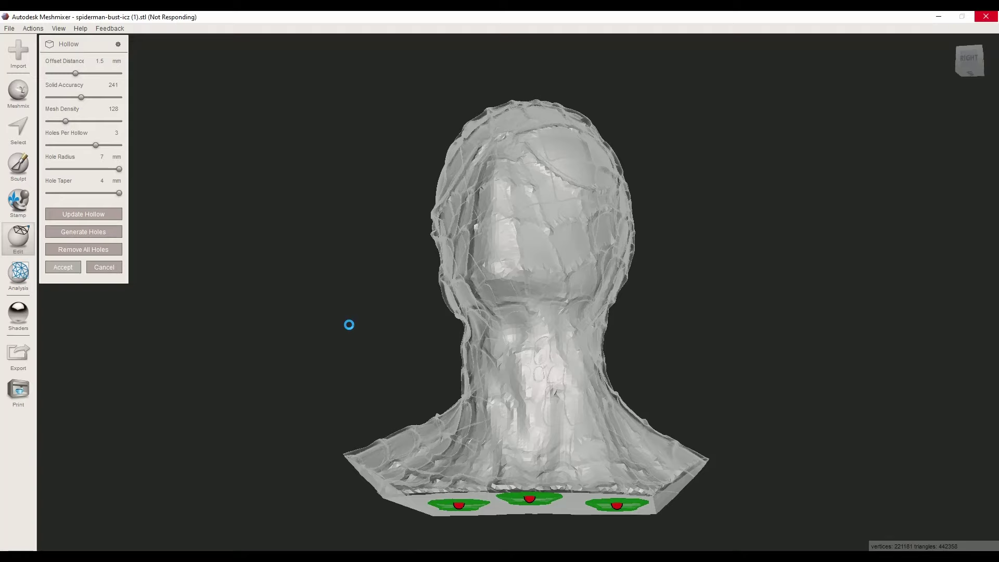
right_drag(350, 328, 413, 371)
Step: Plane-cut the bust to inspect the head shell, then lower the cutting plane to the neck
click(85, 125)
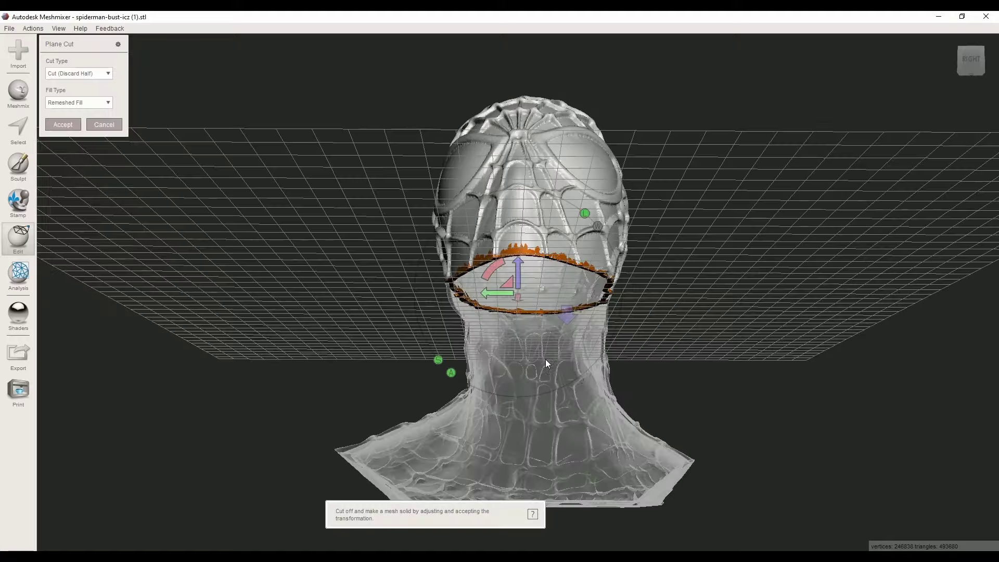
right_drag(545, 363, 366, 212)
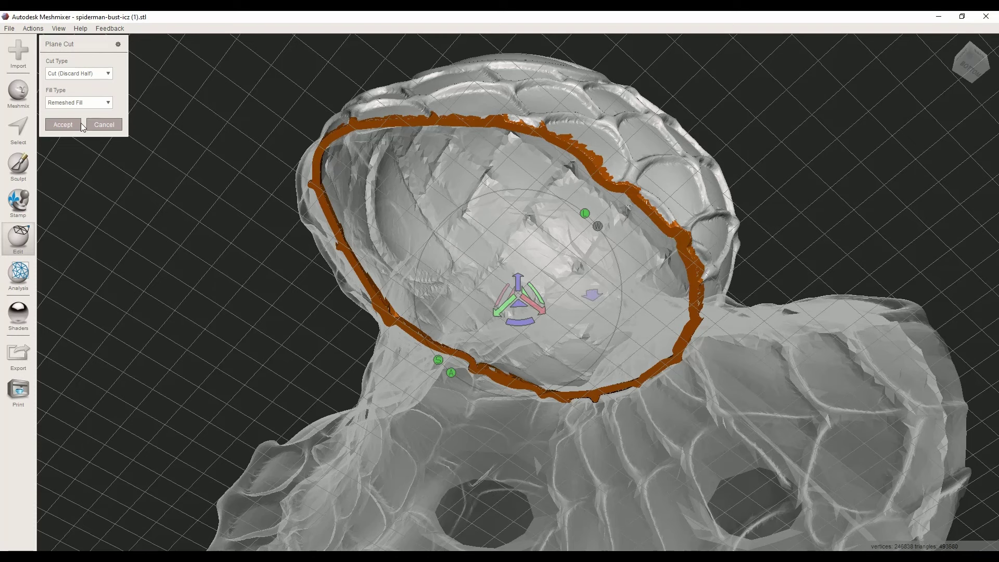
click(66, 127)
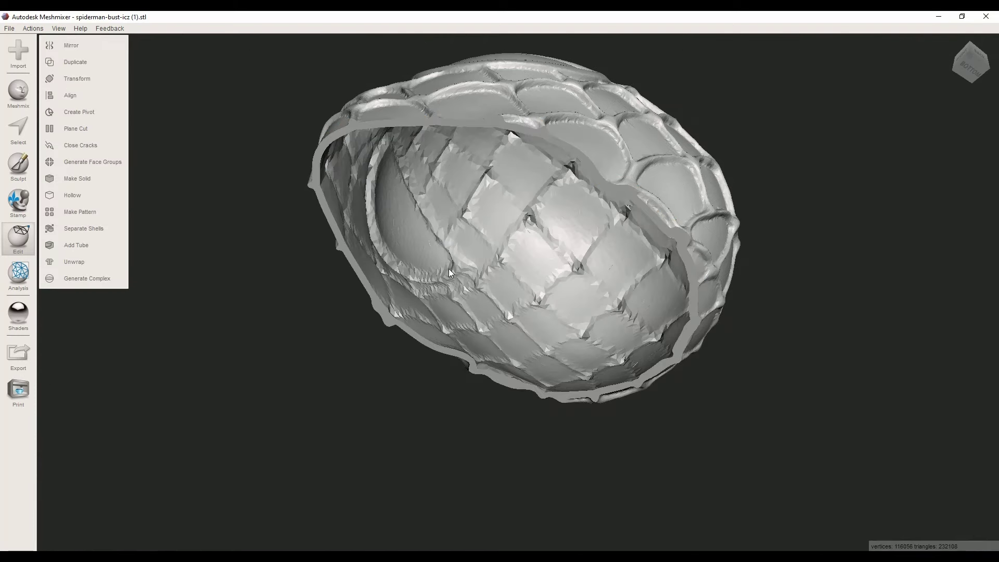
right_drag(452, 276, 335, 317)
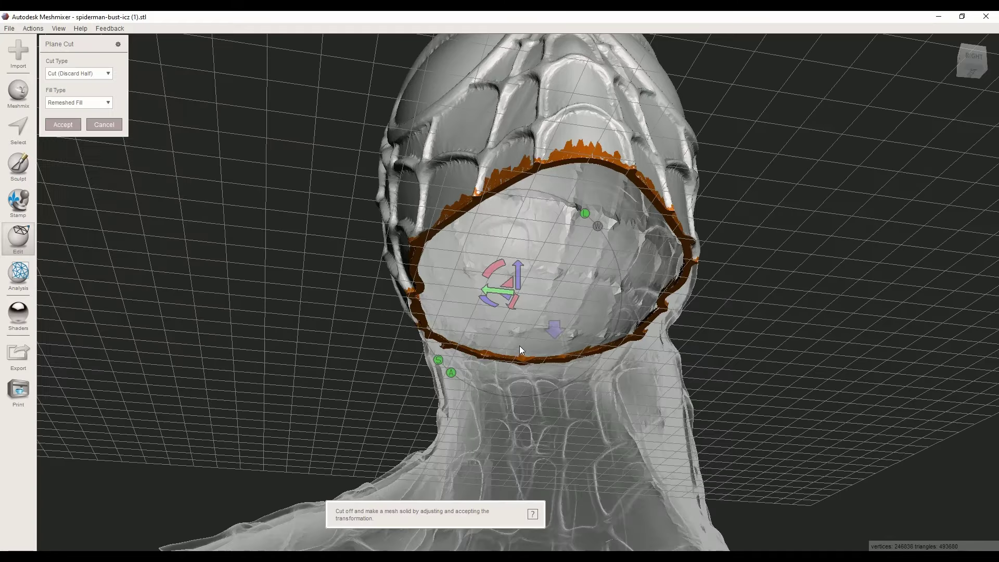
drag(515, 284, 533, 436)
right_drag(534, 436, 507, 440)
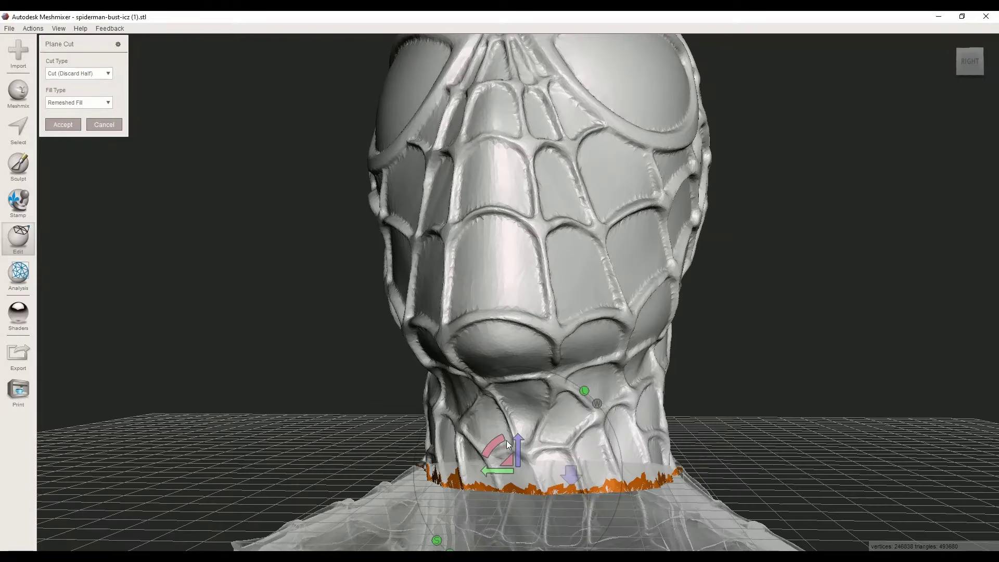
Step: Stand the cutting plane vertical and slide it through the bust's centre to preview the half-section
drag(497, 444, 581, 421)
scroll(586, 474, down, 6)
right_drag(579, 442, 570, 366)
drag(541, 385, 558, 389)
right_drag(559, 406, 555, 486)
scroll(576, 523, up, 4)
scroll(575, 477, down, 4)
scroll(552, 515, up, 4)
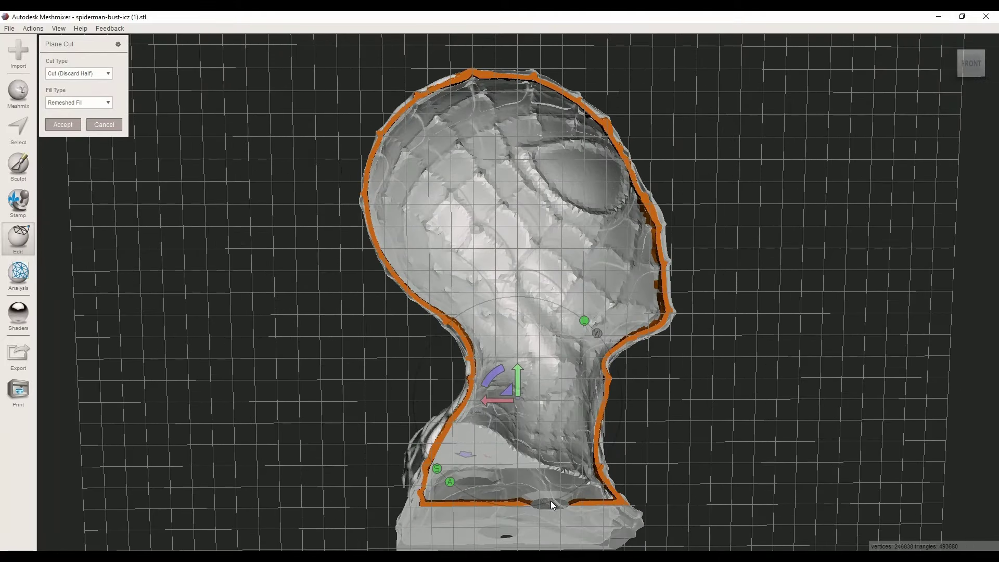
scroll(552, 514, up, 3)
right_drag(551, 514, 563, 480)
scroll(542, 491, down, 3)
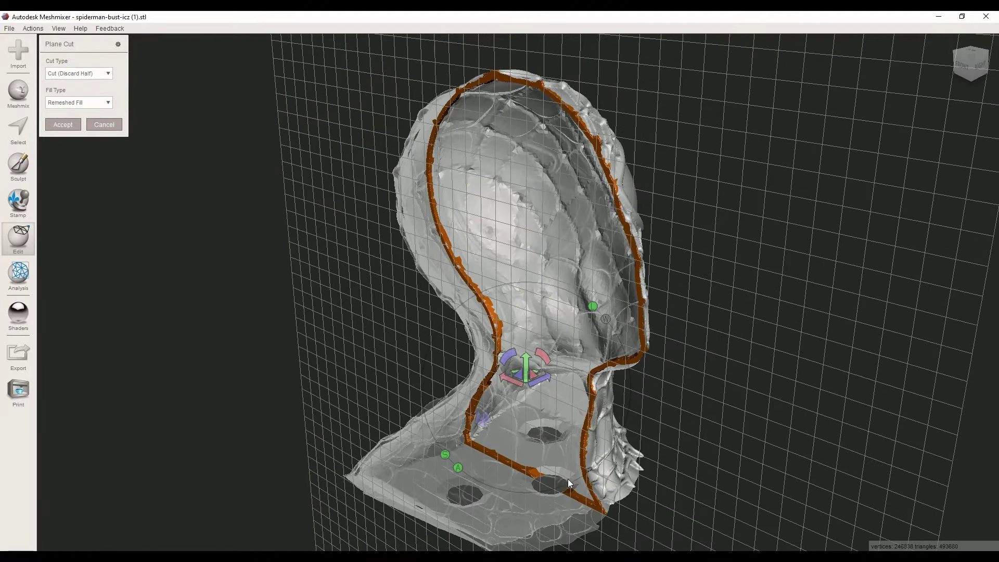